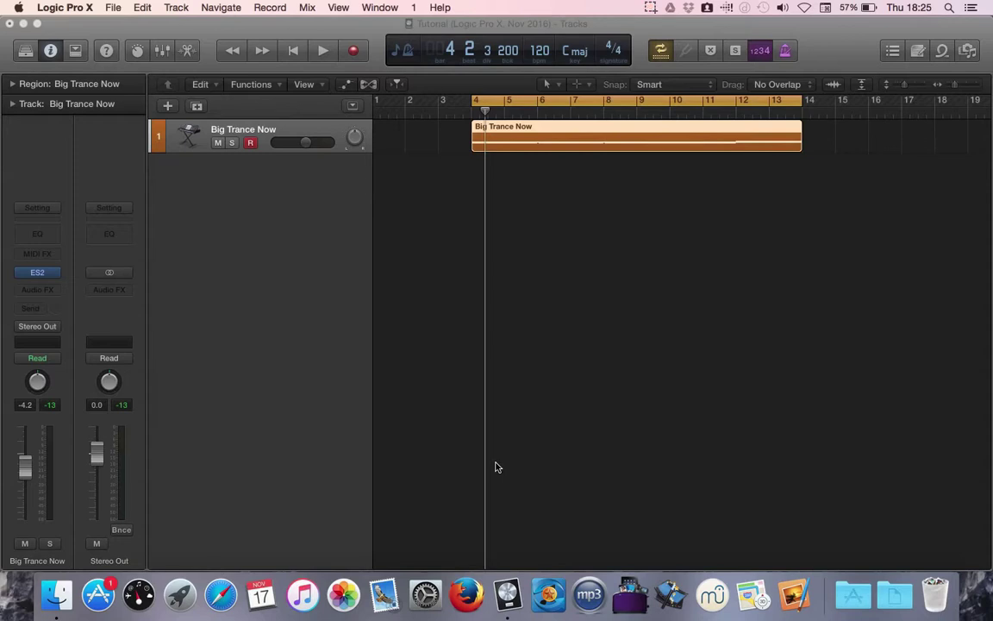
Step: Open the Big Trance Now region in the Piano Roll, scroll back through its chords, then close it
left_click(188, 50)
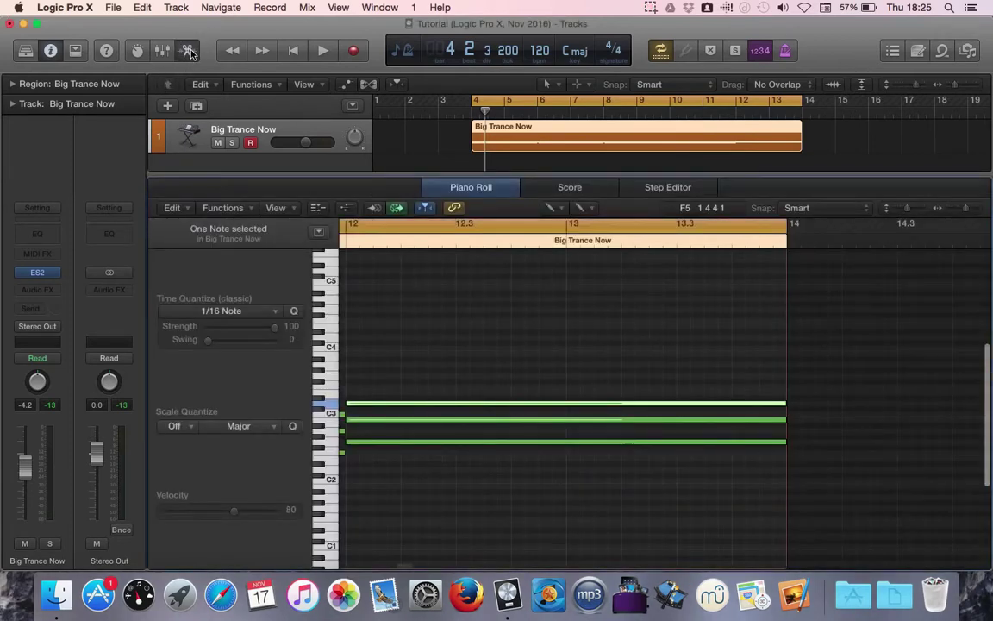
scroll(618, 297, "left", 5)
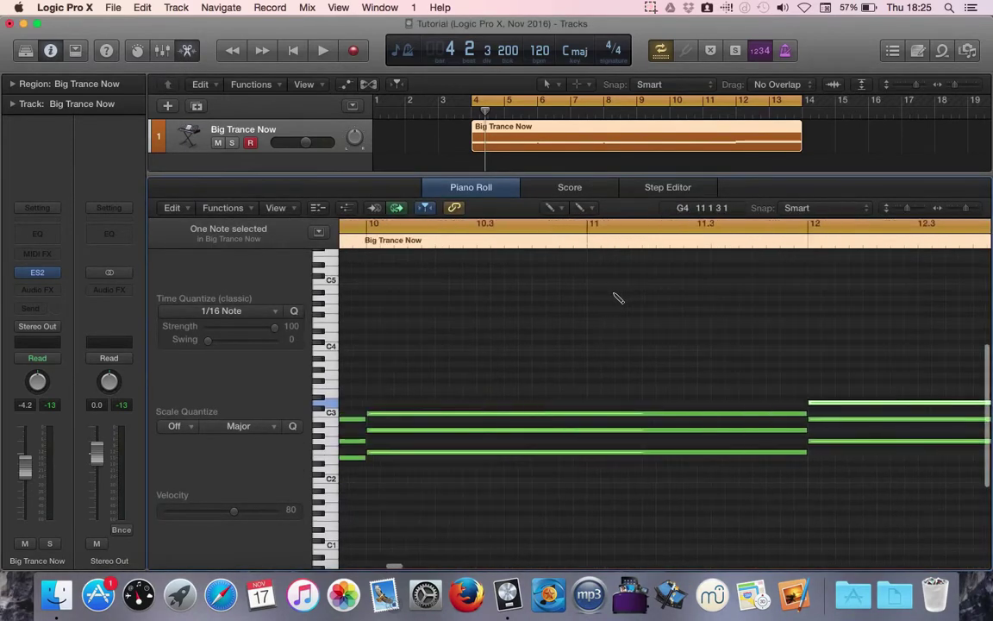
scroll(618, 297, "left", 3)
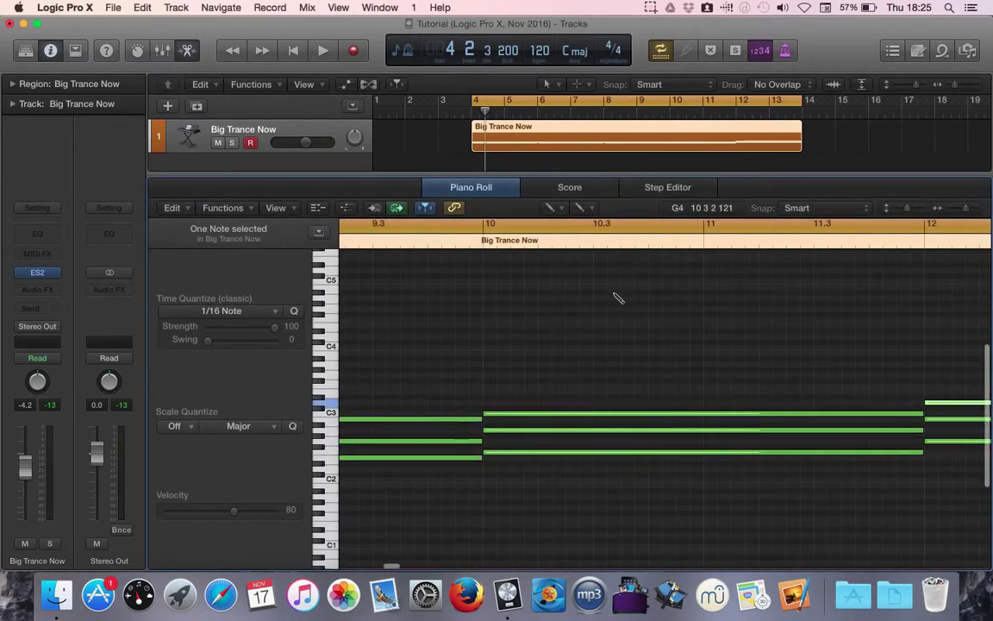
left_click(188, 50)
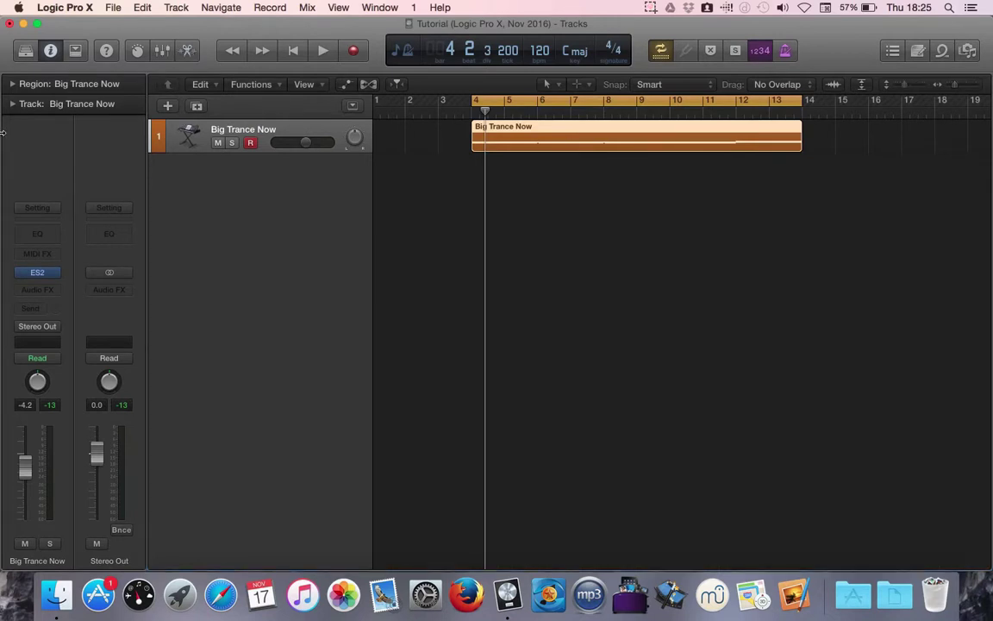
Step: Insert the Arpeggiator into the MIDI FX slot of the Big Trance Now channel strip
left_click(37, 257)
left_click(40, 270)
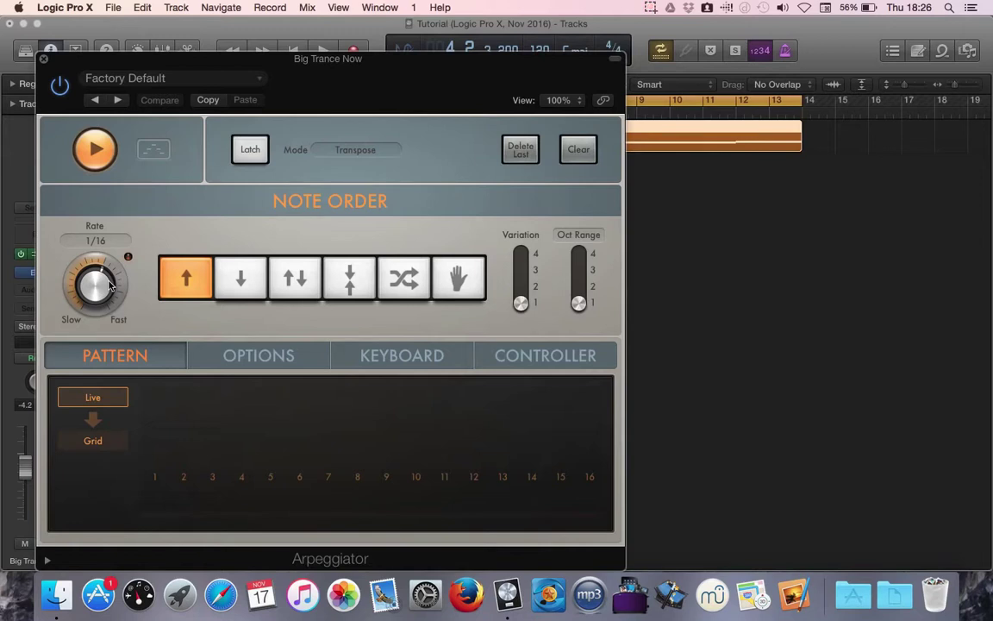
Step: Turn the Arpeggiator Rate down from 1/16 to 1/8 dotted
mouse_move(103, 277)
left_mouse_down()
mouse_move(98, 244)
mouse_move(89, 349)
mouse_move(95, 277)
left_mouse_up()
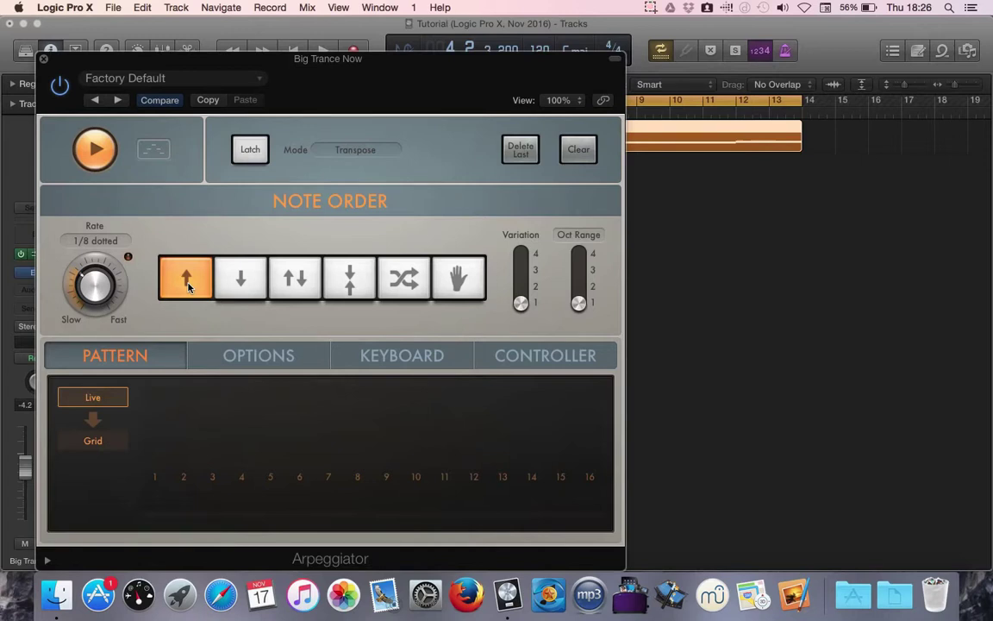
Step: Cycle the note order through Down, Up/Down, Outside-In and Random, ending on Manual
left_click(240, 283)
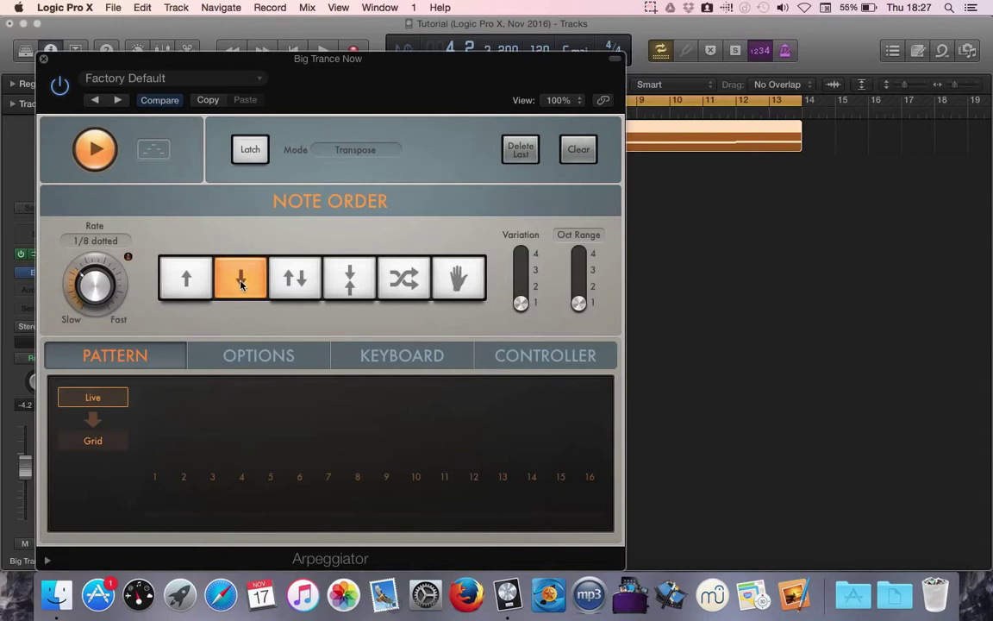
left_click(296, 277)
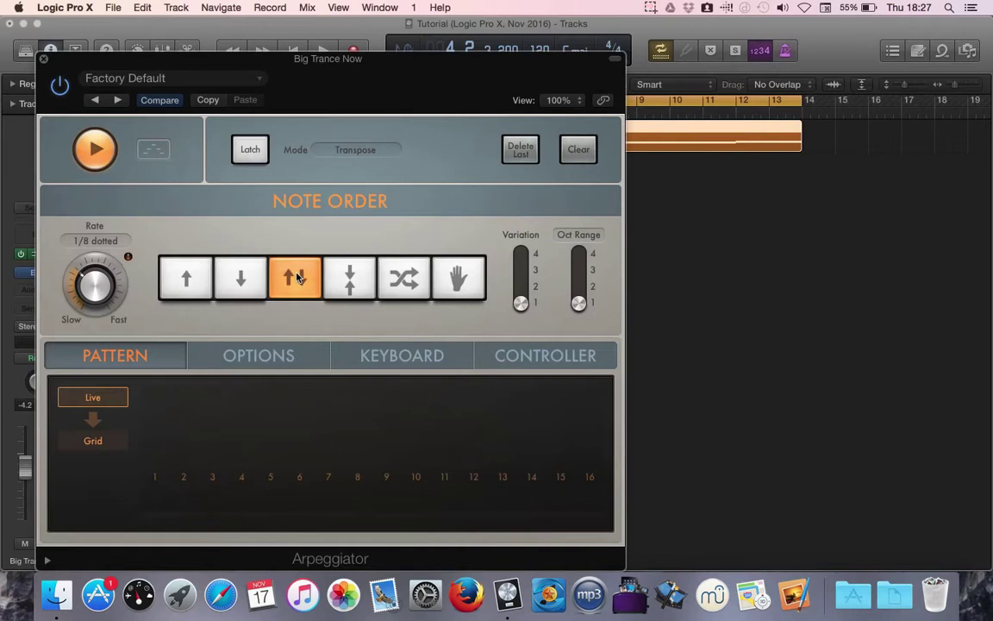
left_click(350, 277)
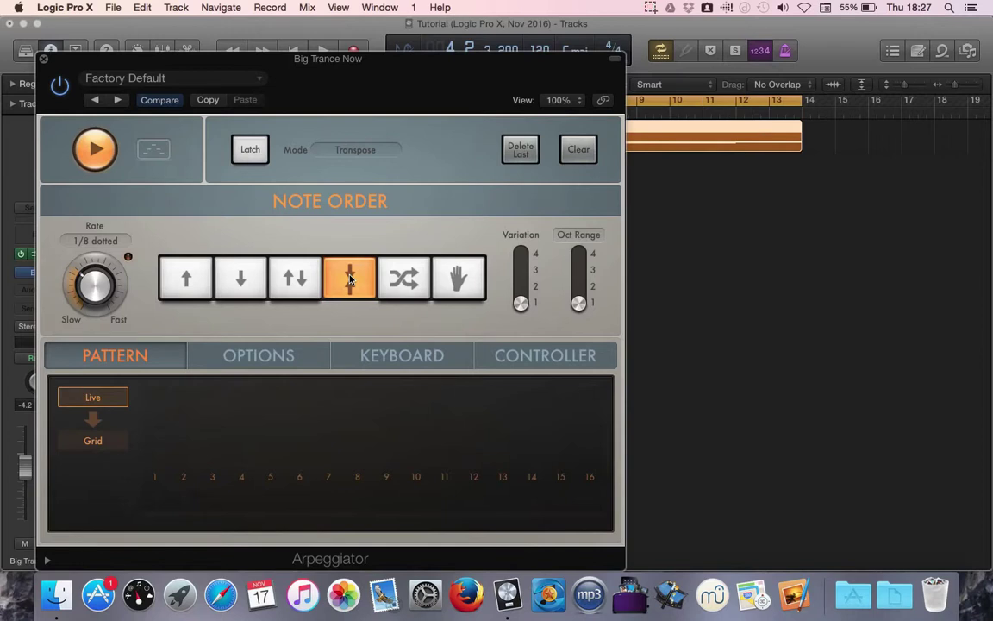
left_click(402, 285)
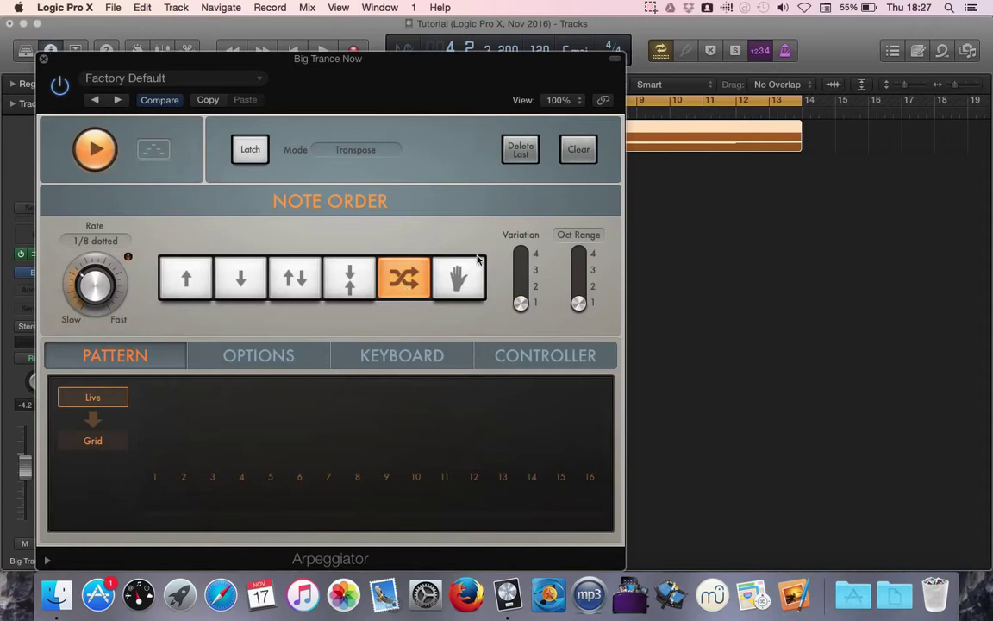
left_click(461, 282)
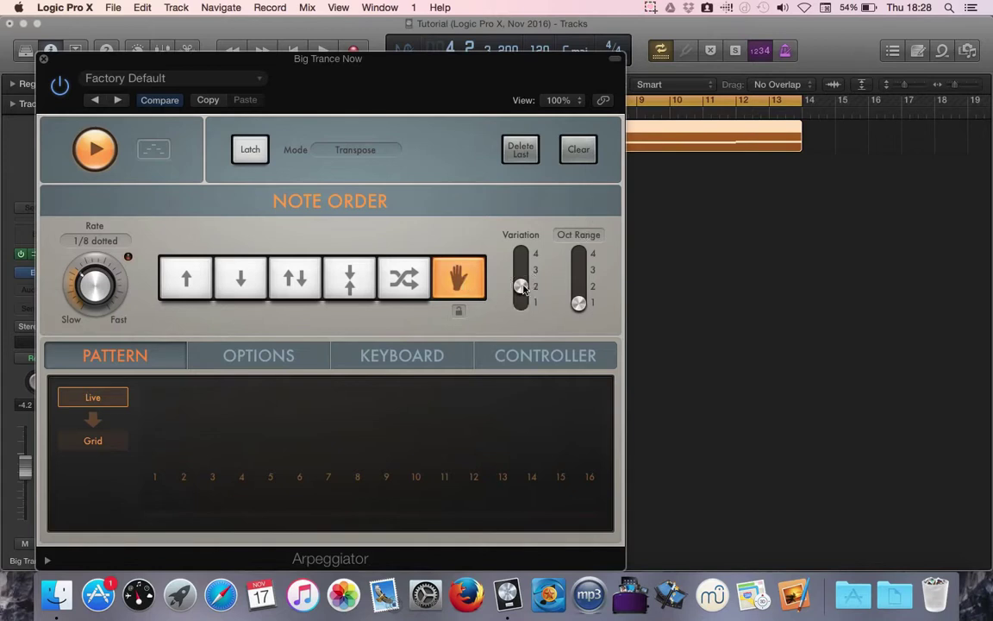
Step: Raise Variation to 2, then switch the note order back to Up
left_click_drag(520, 302, 580, 302)
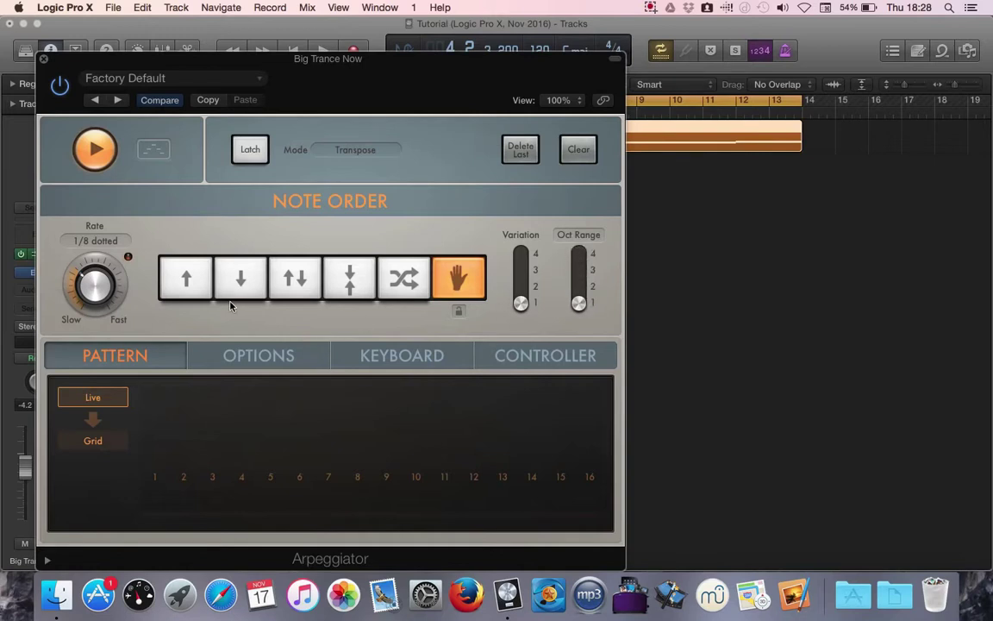
left_click(197, 283)
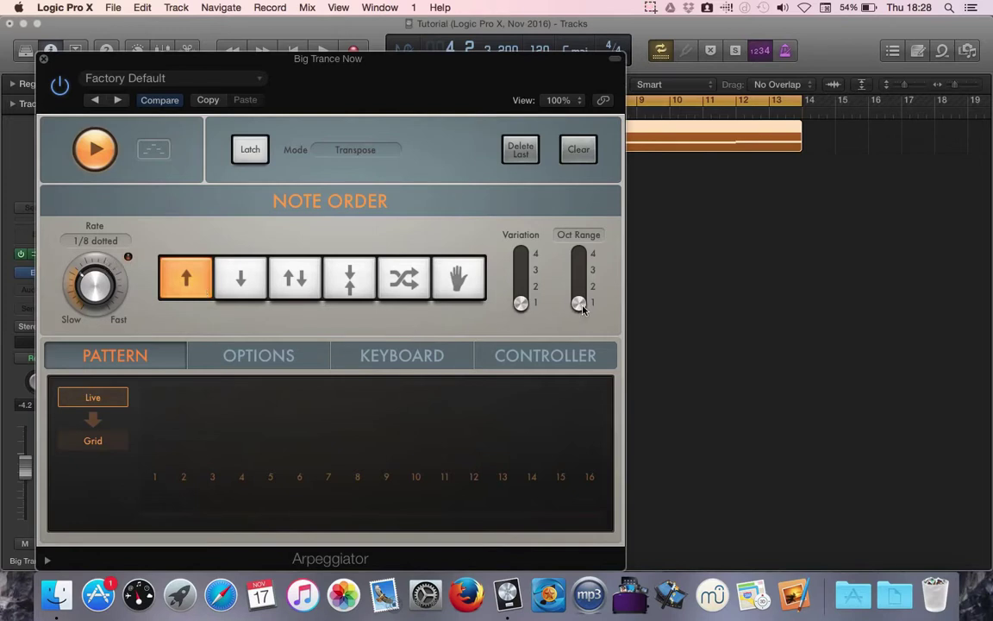
Step: Start playback, switch the note order to Down, and raise Variation to 2
key("space")
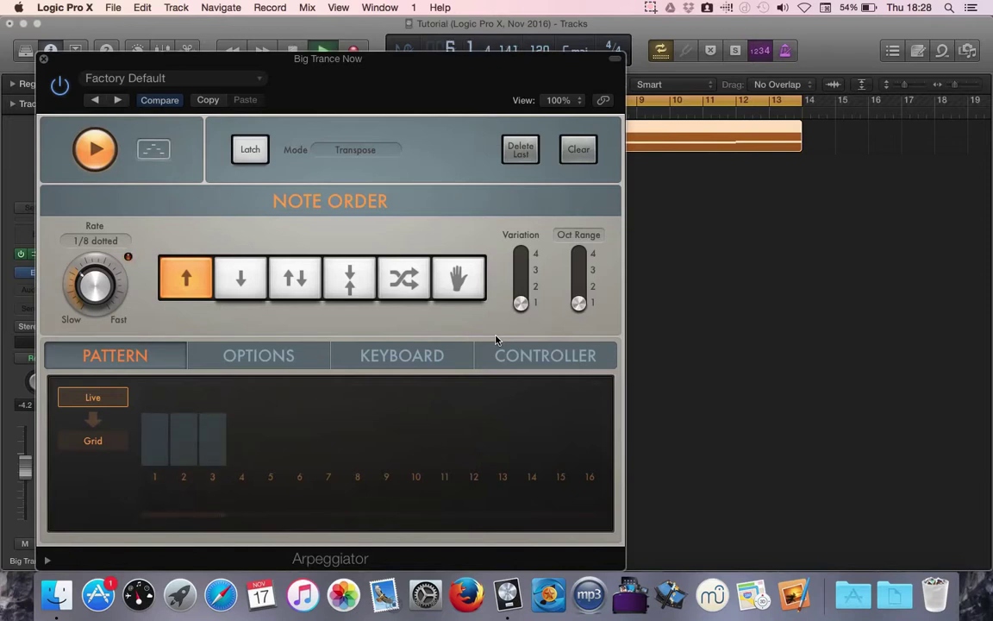
left_click(242, 285)
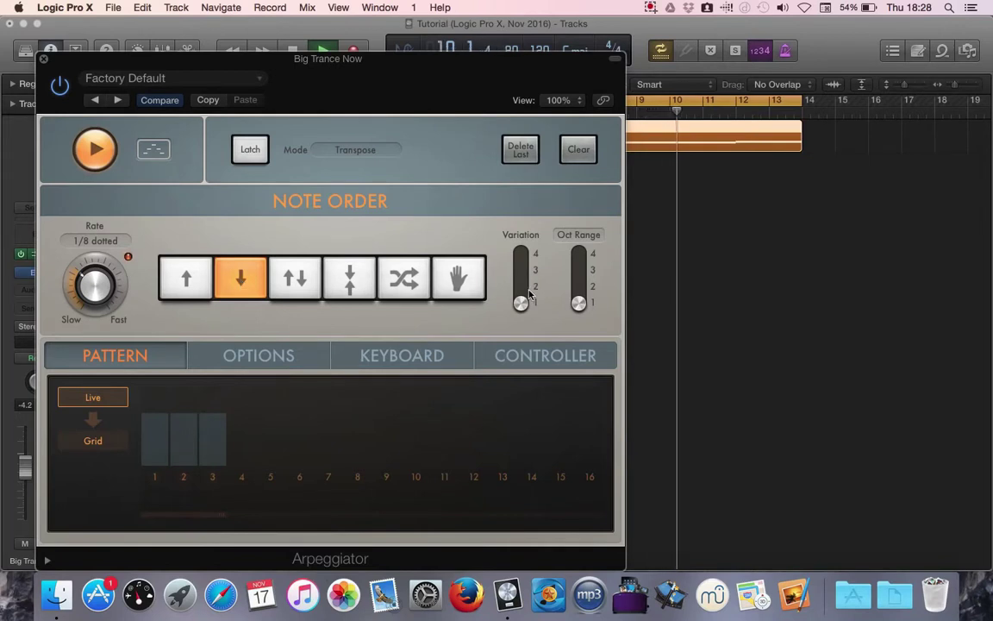
mouse_move(521, 302)
left_mouse_down()
mouse_move(521, 263)
mouse_move(523, 292)
left_mouse_up()
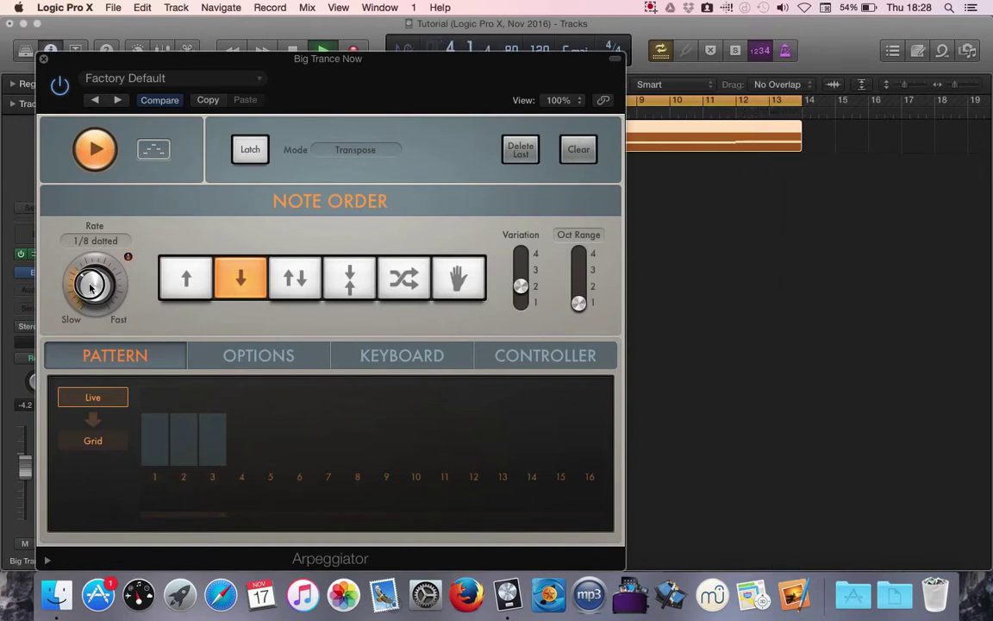
scroll(92, 291, "down", 1)
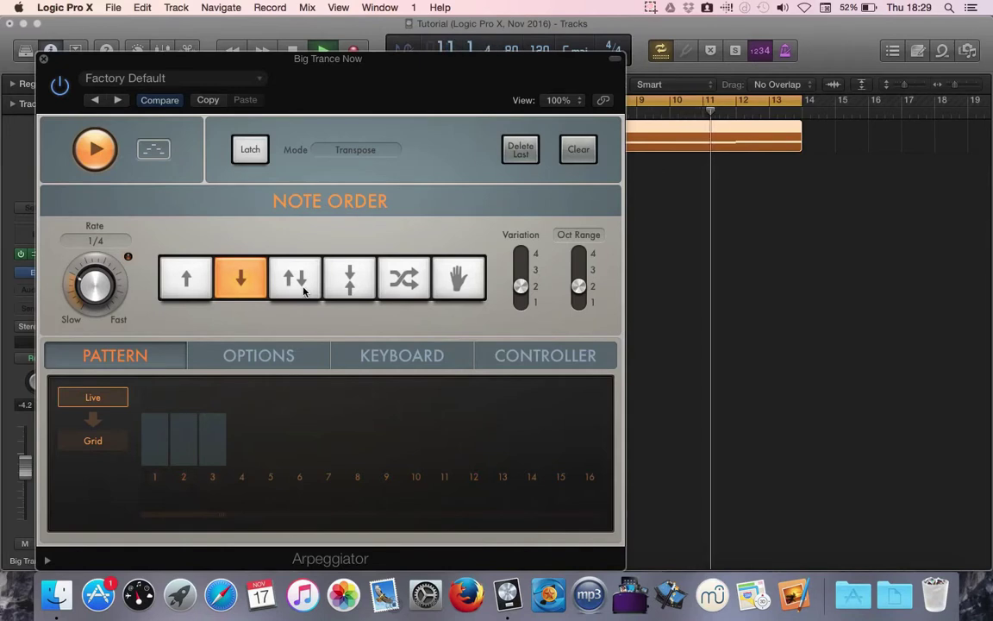
Step: Try Up/Down note order with a 1/8 dotted rate and Variation around 3.5
left_click(302, 288)
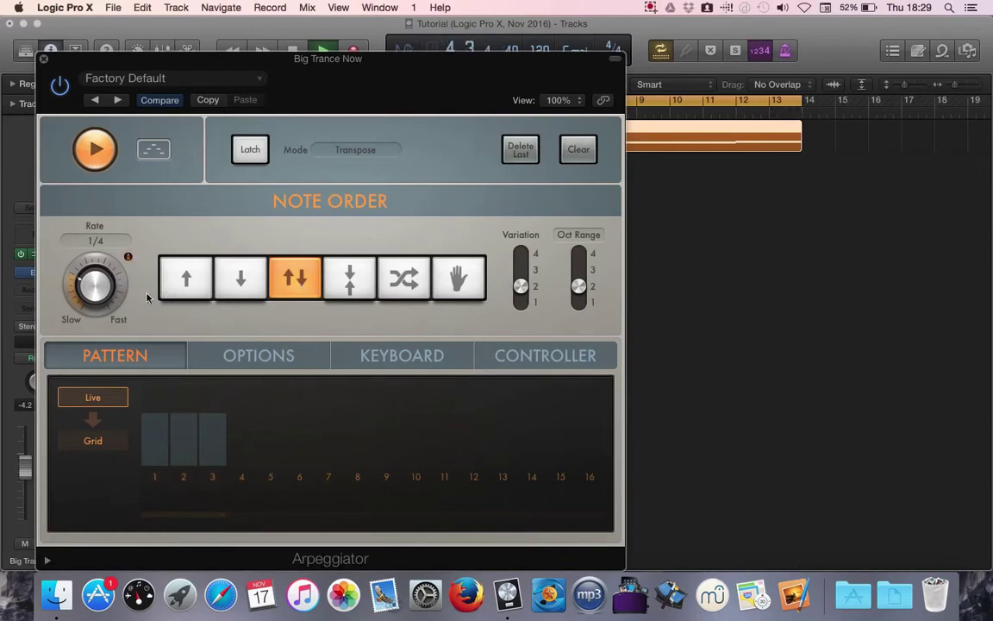
left_click_drag(100, 285, 99, 269)
mouse_move(520, 286)
left_mouse_down()
mouse_move(521, 264)
mouse_move(519, 274)
left_mouse_up()
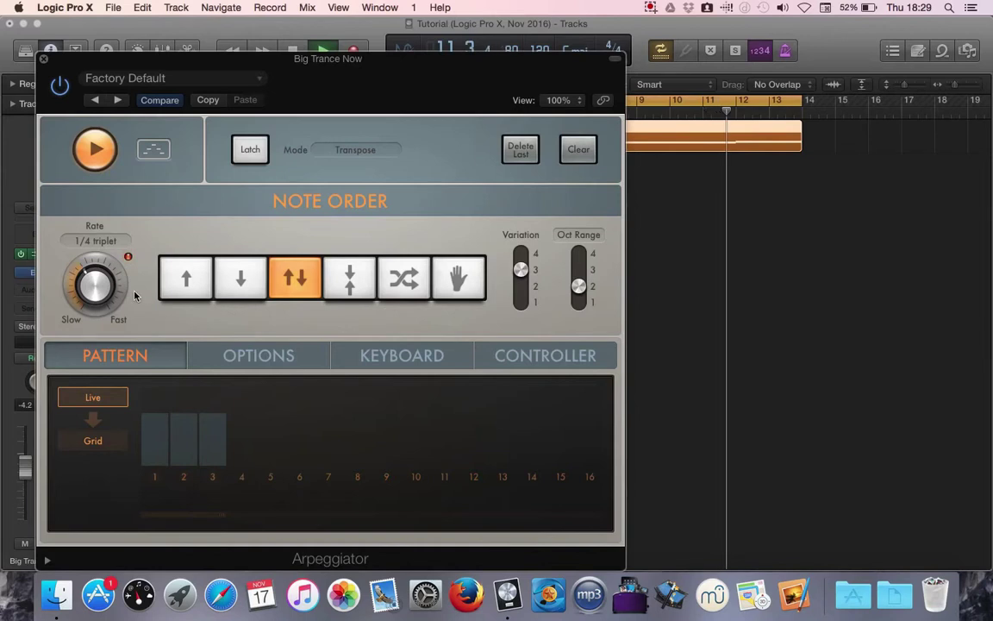
Step: Switch to Outside-In order at a 1/4 rate, with Variation 1 and Octave Range 3
left_click(345, 282)
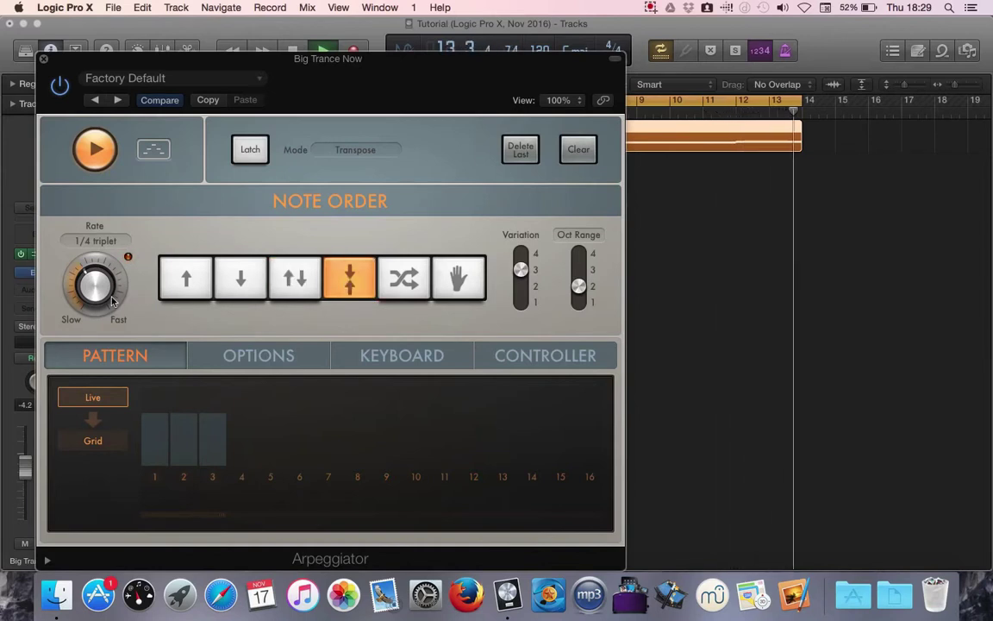
left_click_drag(94, 283, 90, 306)
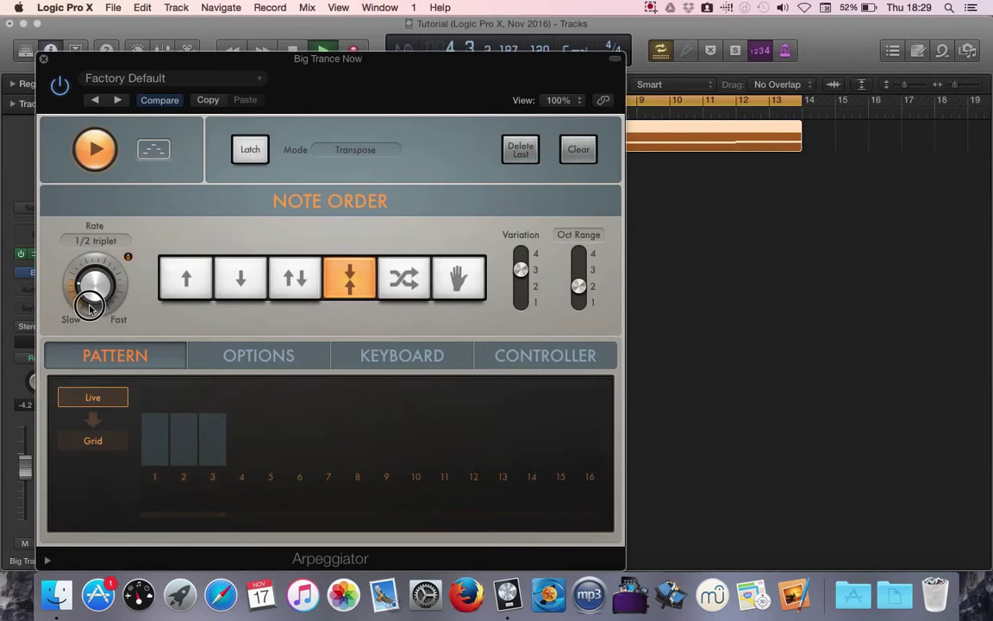
left_click_drag(86, 298, 86, 293)
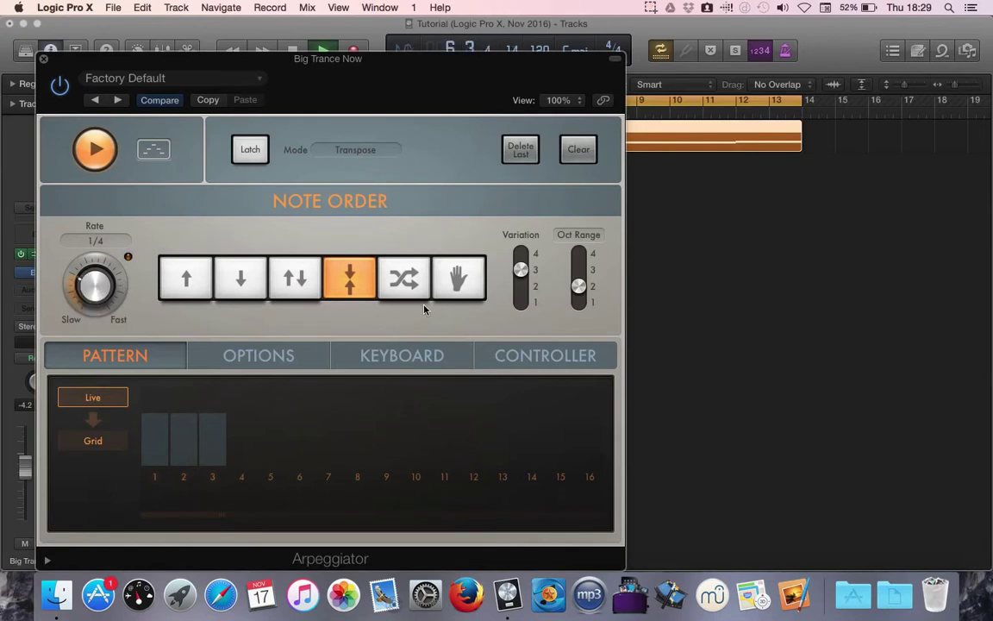
left_click_drag(519, 281, 520, 307)
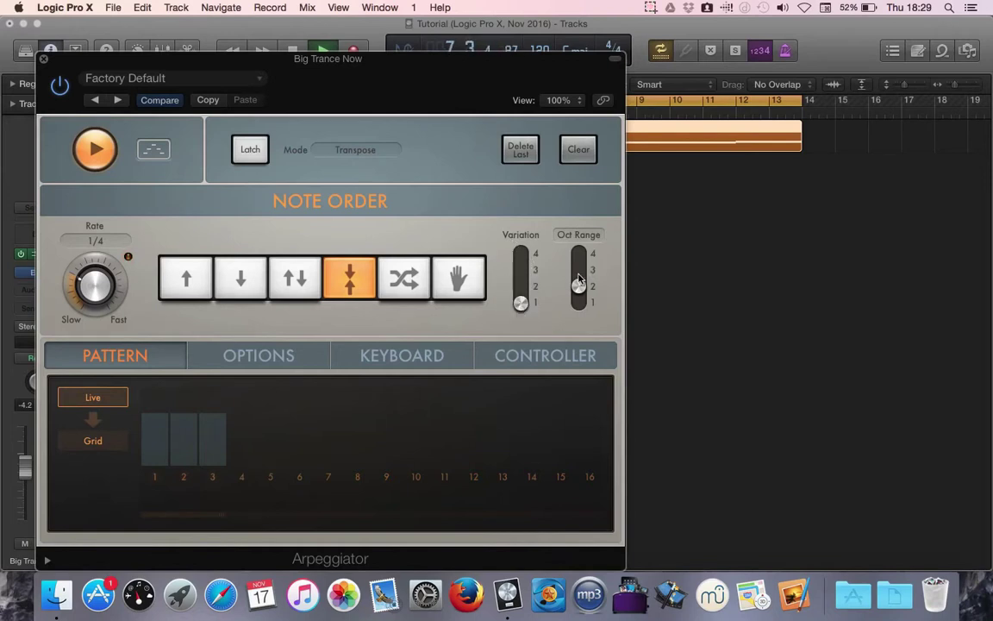
left_click_drag(580, 277, 580, 271)
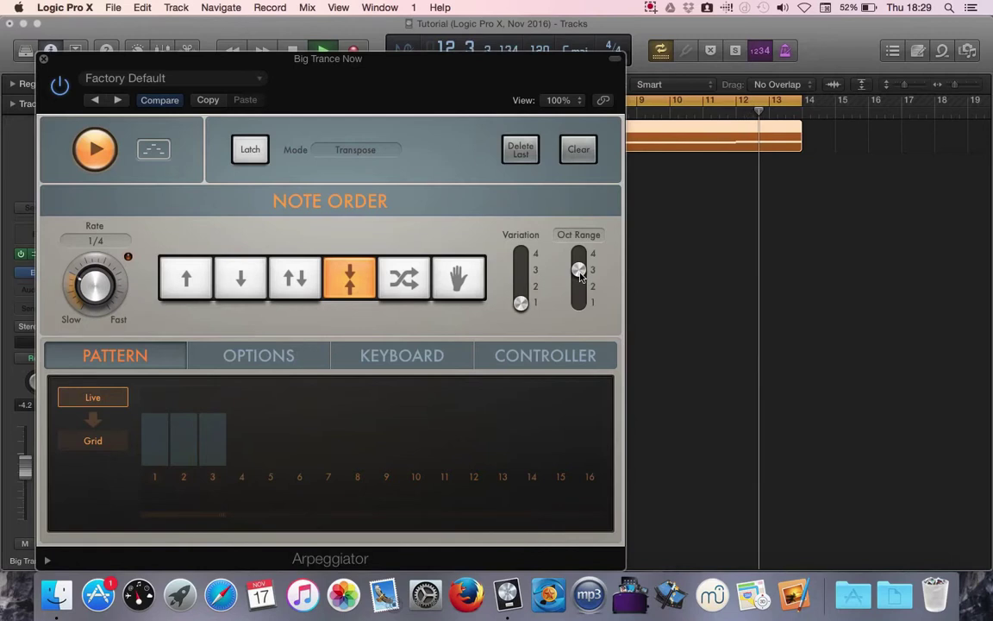
Step: Select Random note order and raise Variation to about 3
left_click(404, 290)
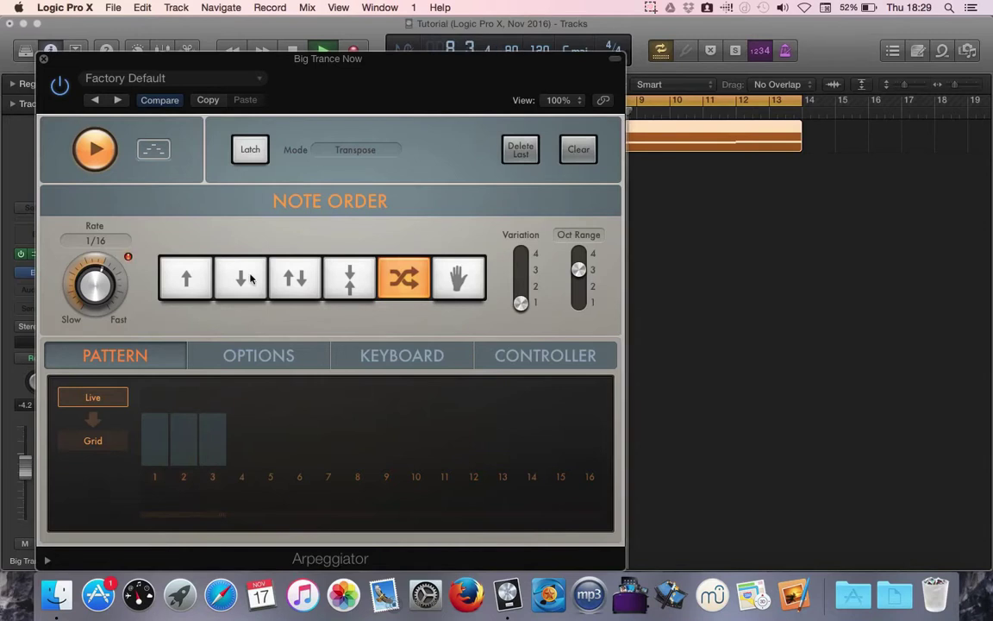
left_click_drag(521, 302, 581, 284)
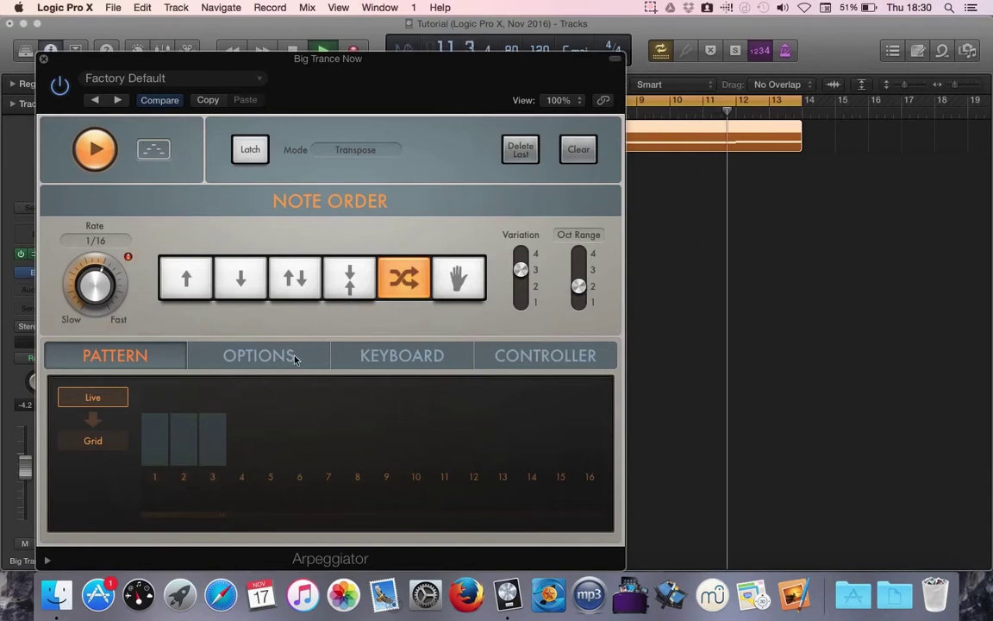
Step: Show the Options page and try Swing at 60% before returning it to 50%
left_click(264, 358)
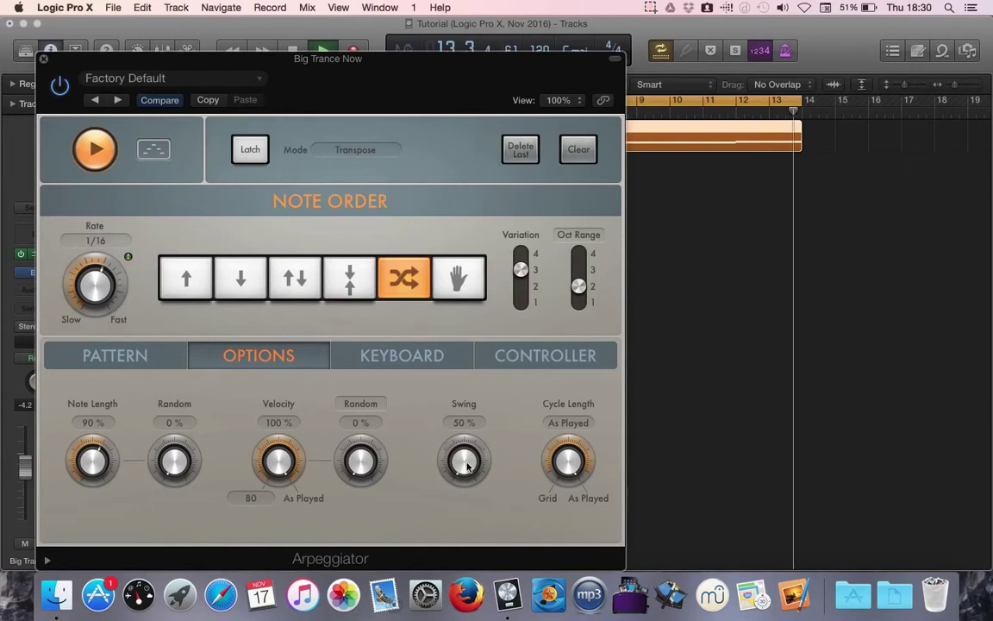
left_click_drag(462, 461, 458, 443)
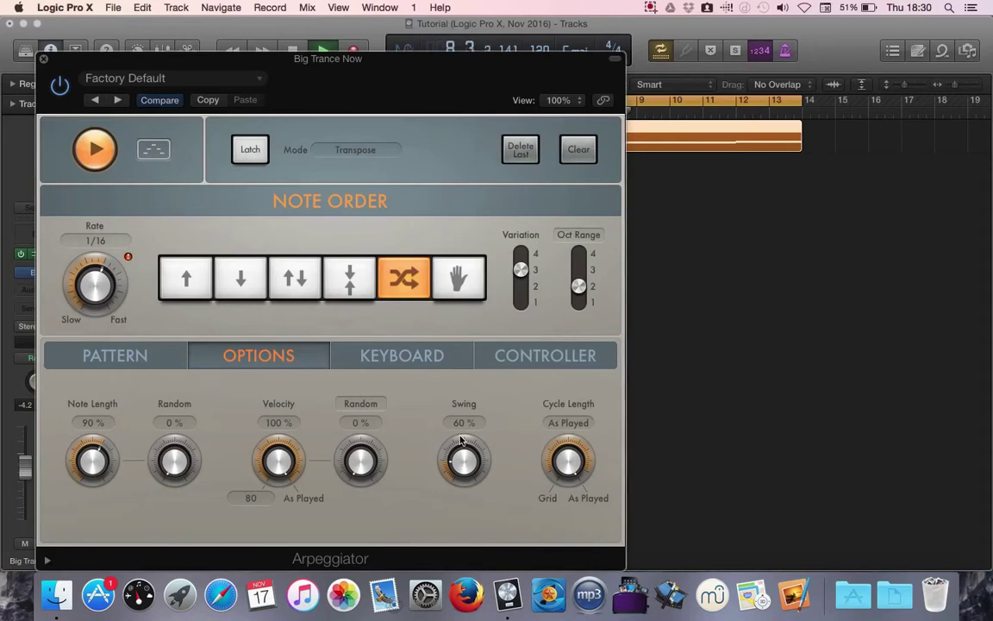
left_click_drag(461, 440, 477, 508)
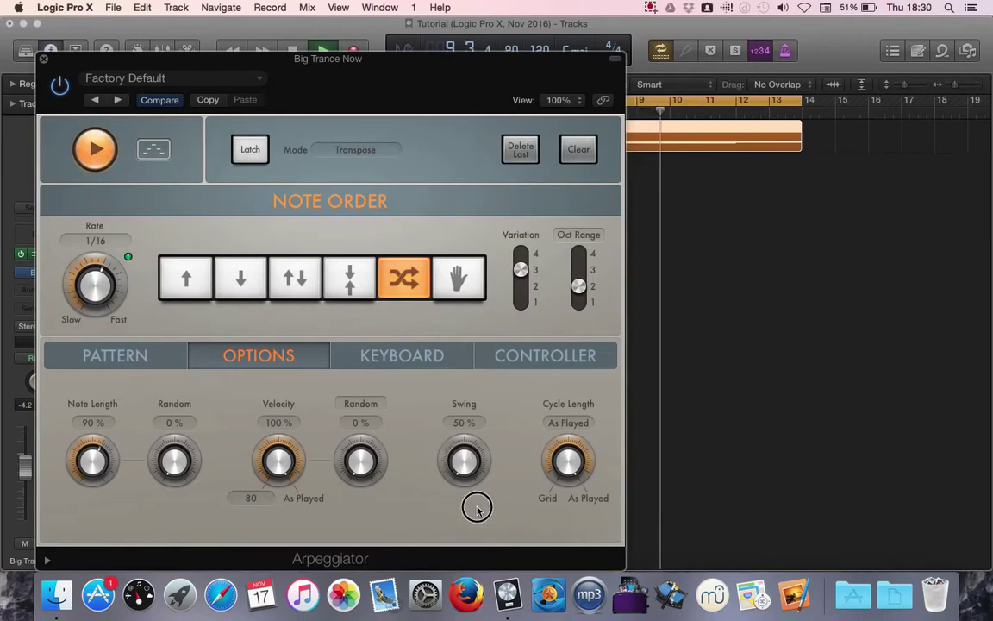
Step: Back on the Pattern page, choose As Played order and move Rate through faster settings to 1/8 triplet
left_click(122, 365)
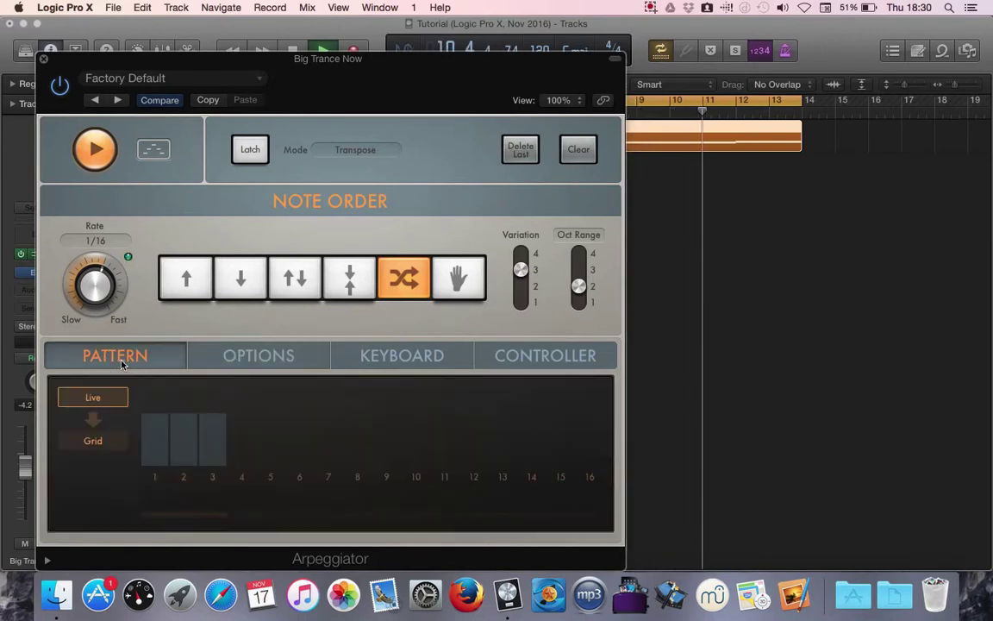
left_click(457, 293)
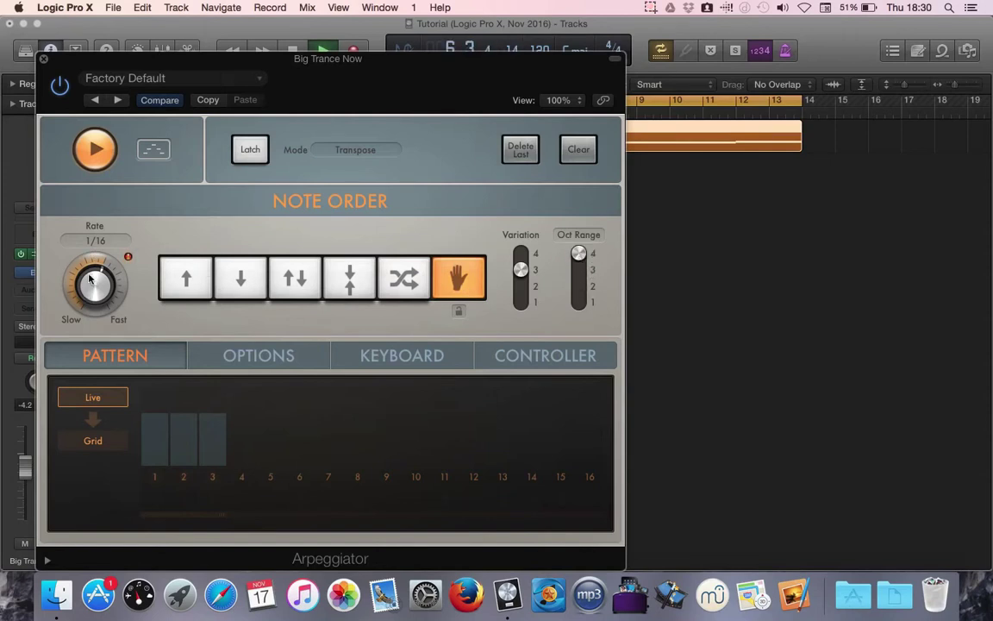
left_click_drag(94, 277, 93, 274)
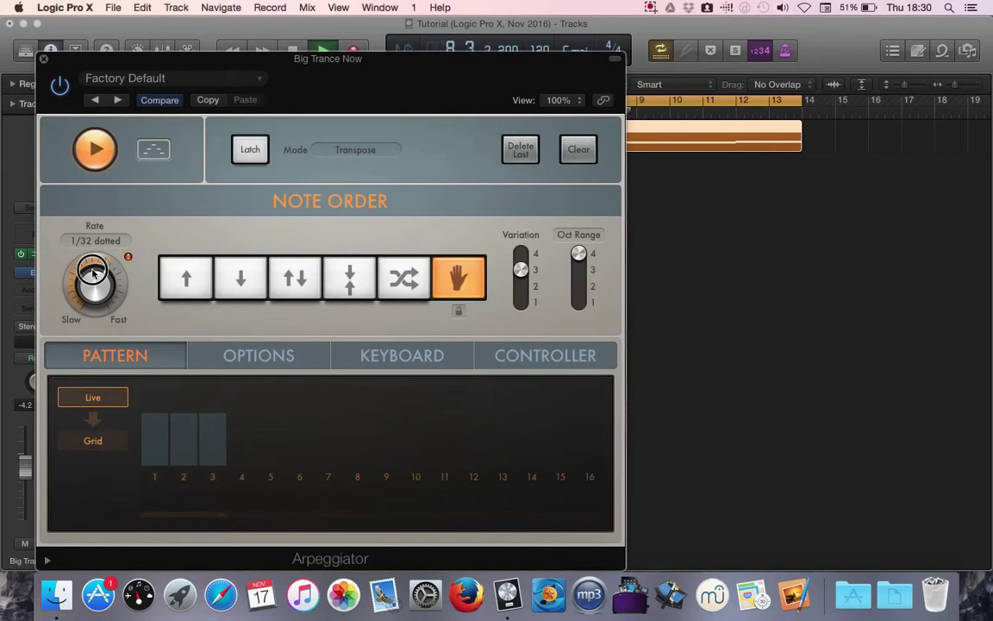
left_click_drag(93, 273, 89, 288)
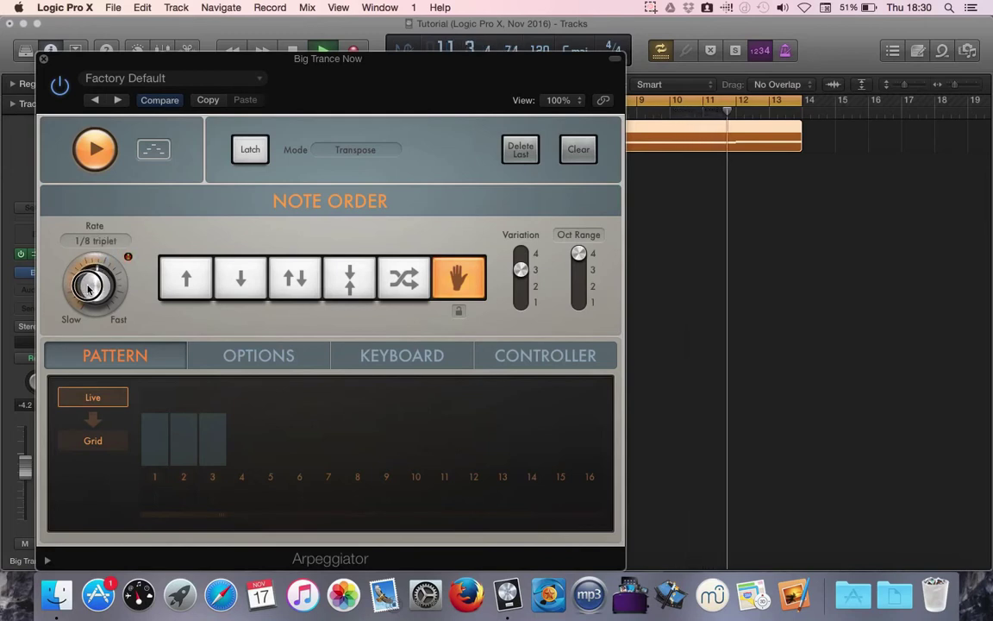